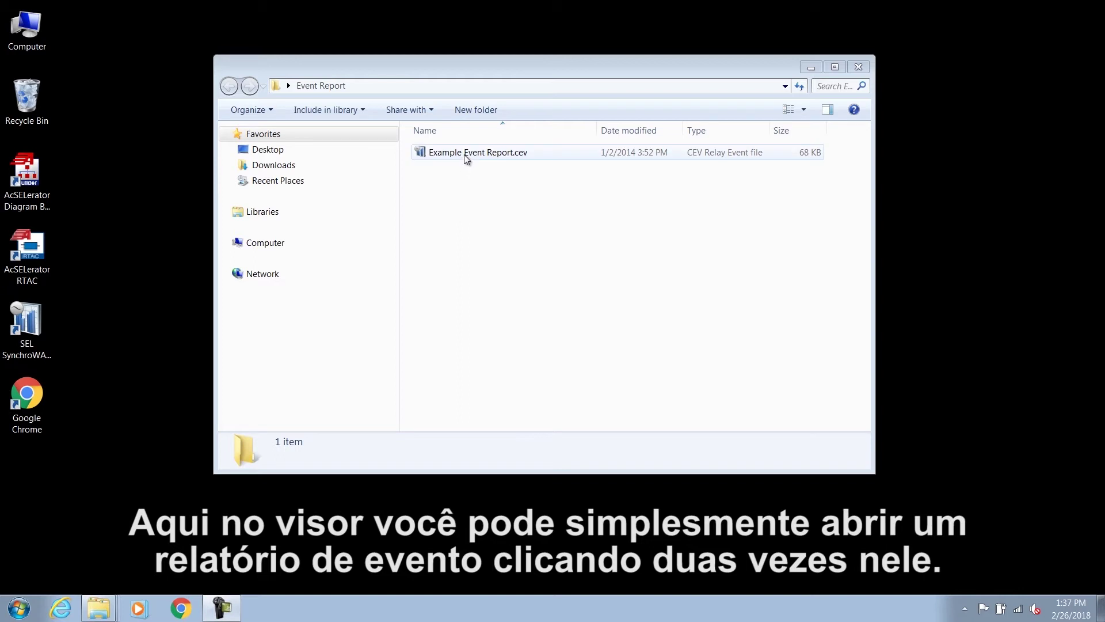
Open Example Event Report.cev in SynchroWAVe Event and glance at the Load Event options
double_click(467, 153)
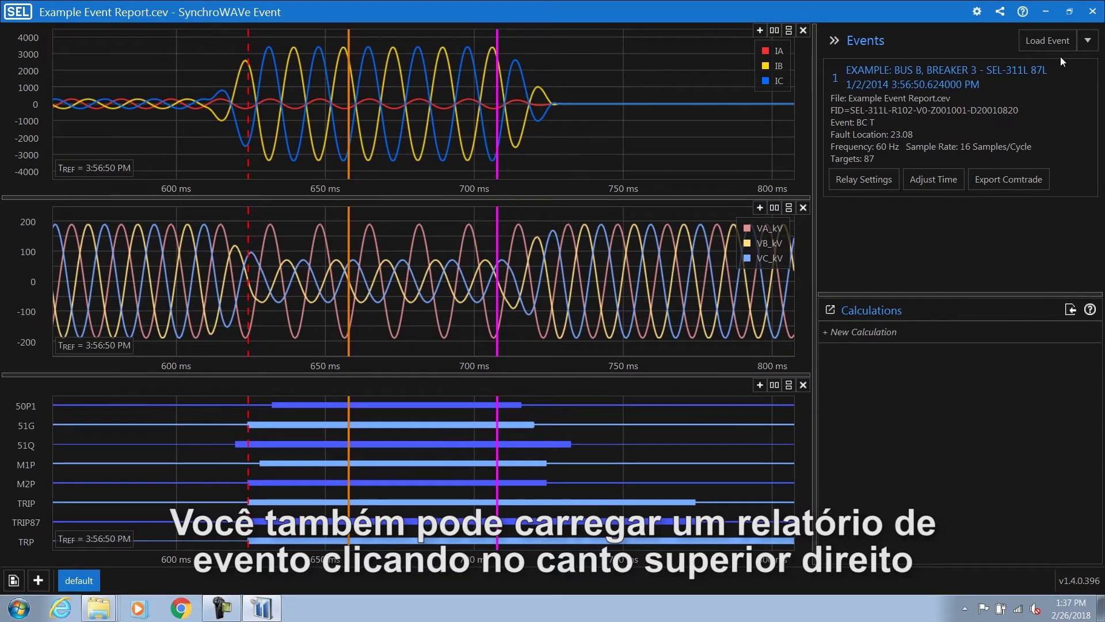
click(1091, 46)
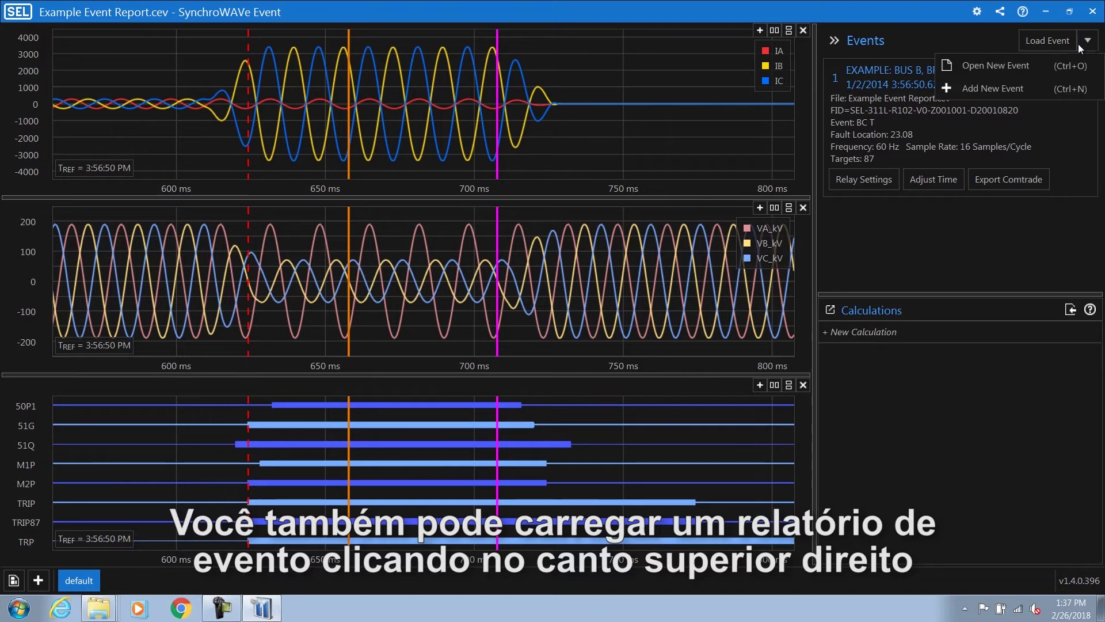
click(1024, 87)
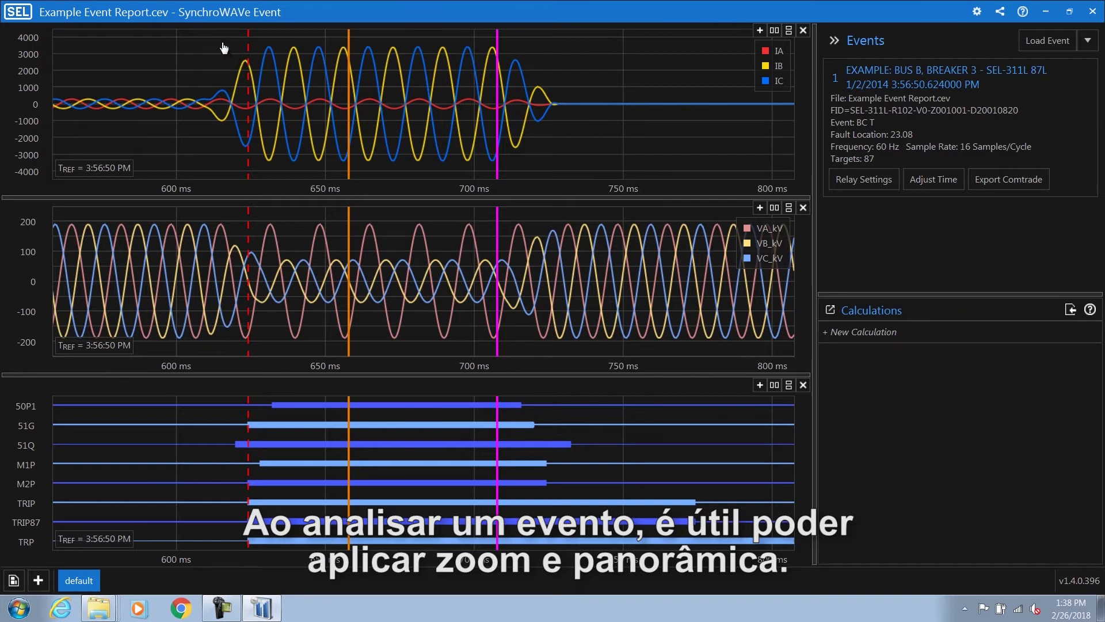
double_click(243, 100)
double_click(245, 101)
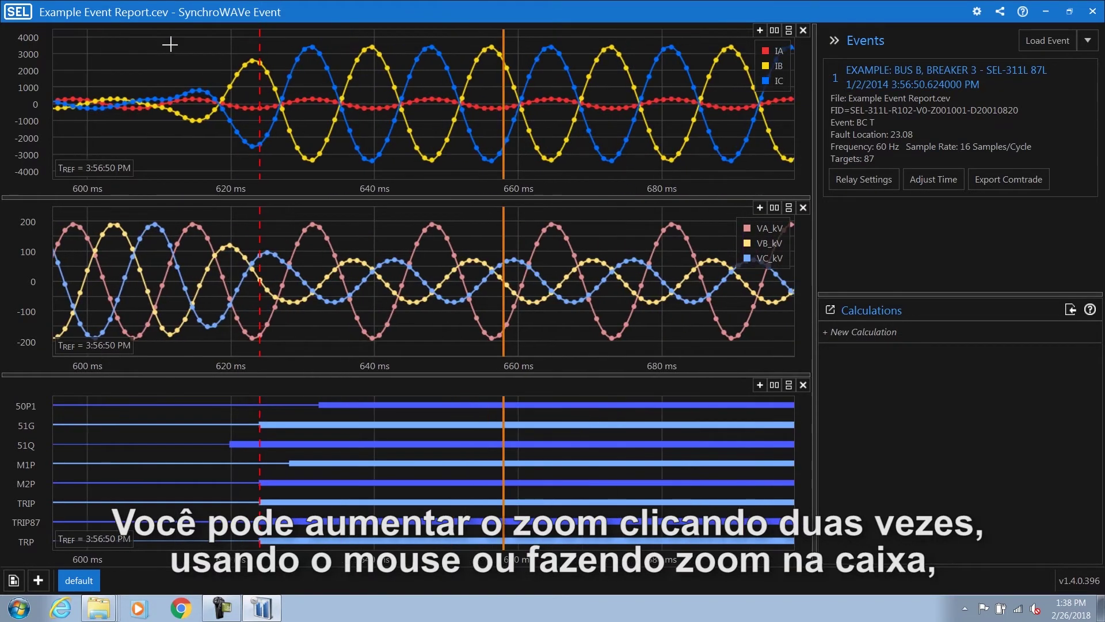
drag(212, 41, 358, 168)
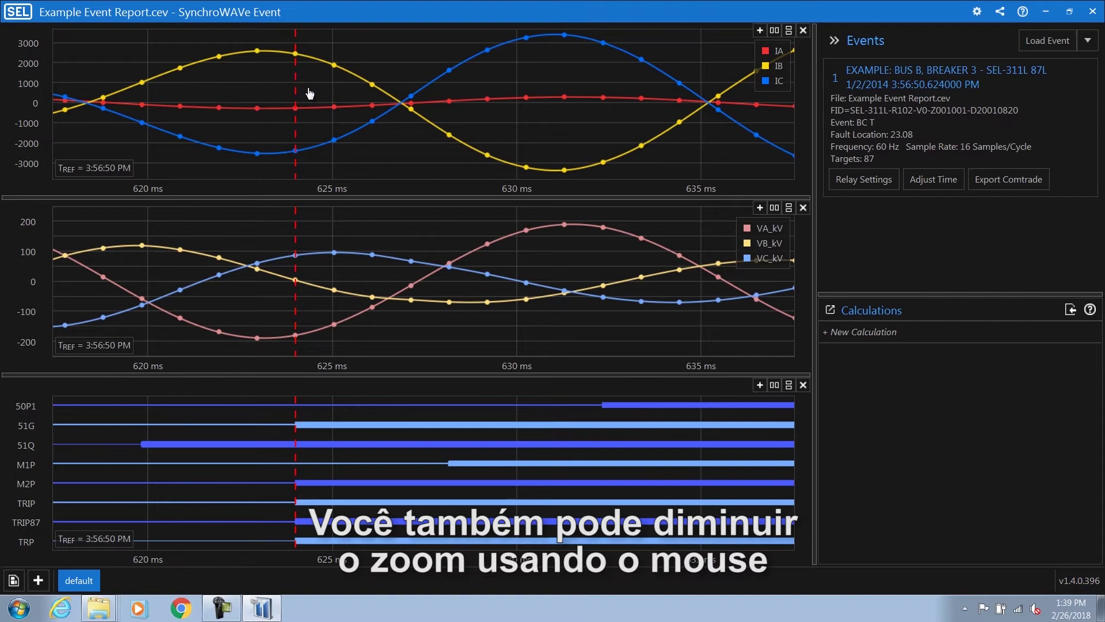
scroll(309, 95, down, 3)
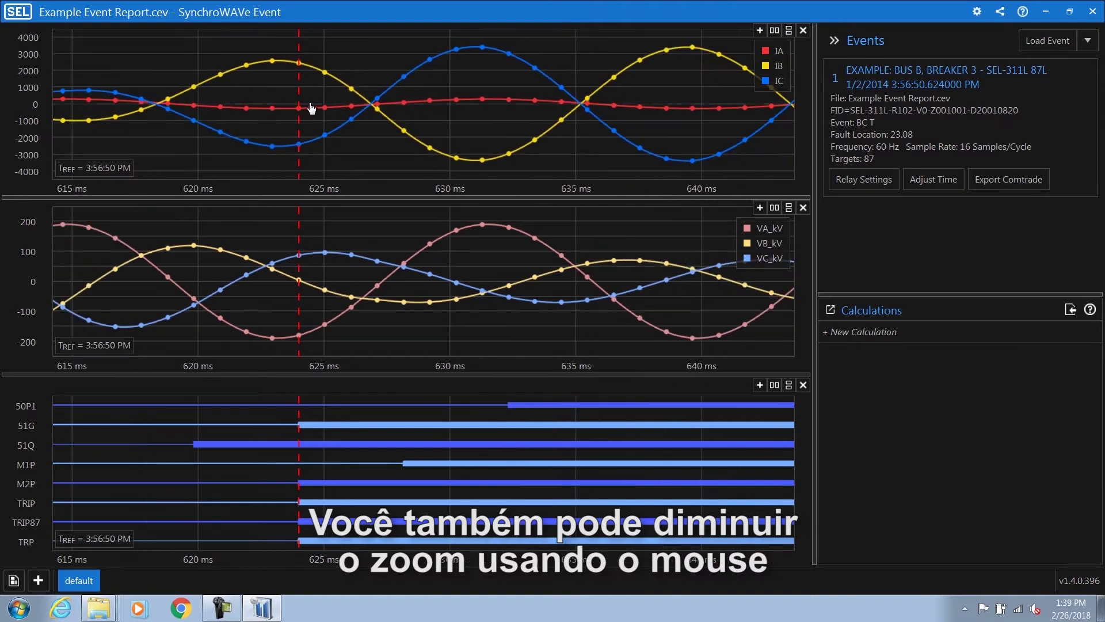
key(z)
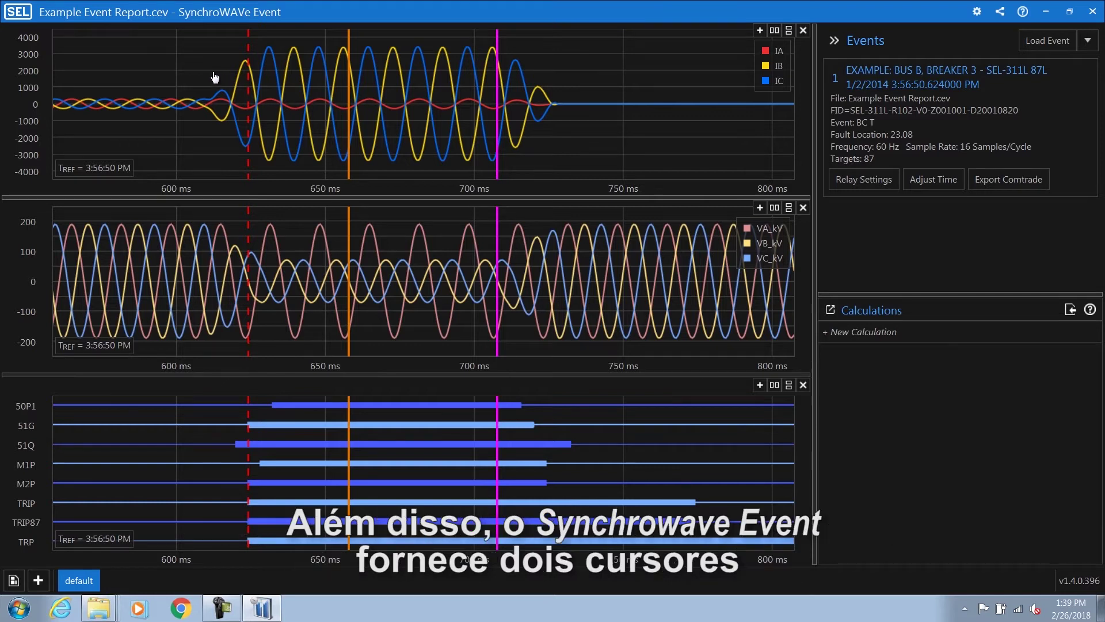
Place the two time cursors around the fault, 115.625 ms apart, and view the chart context menu
drag(351, 81, 206, 72)
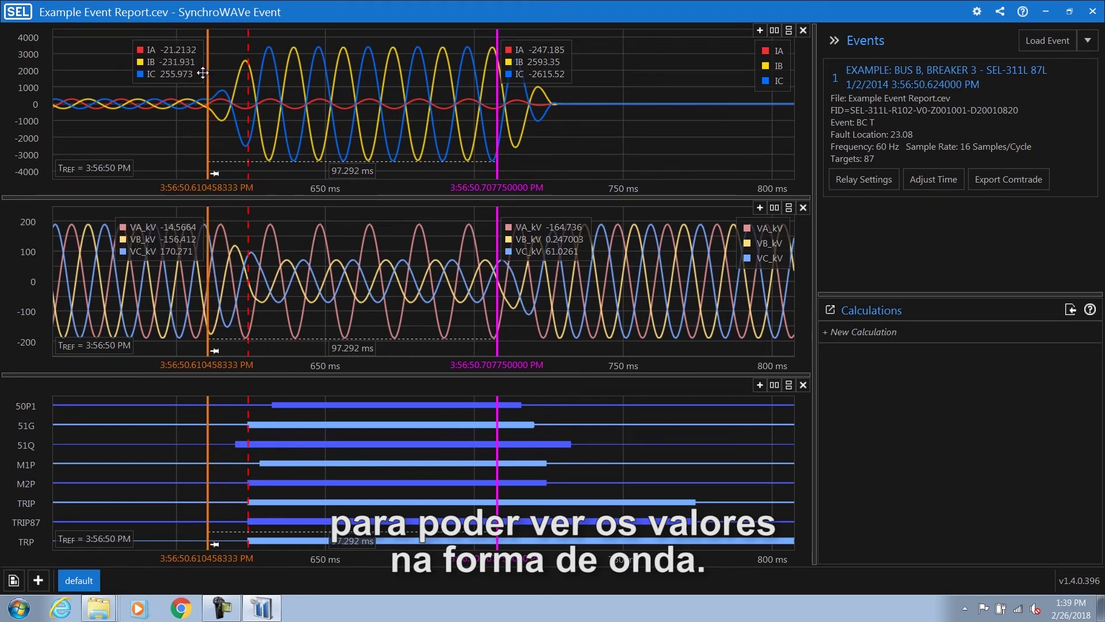
drag(497, 133, 552, 142)
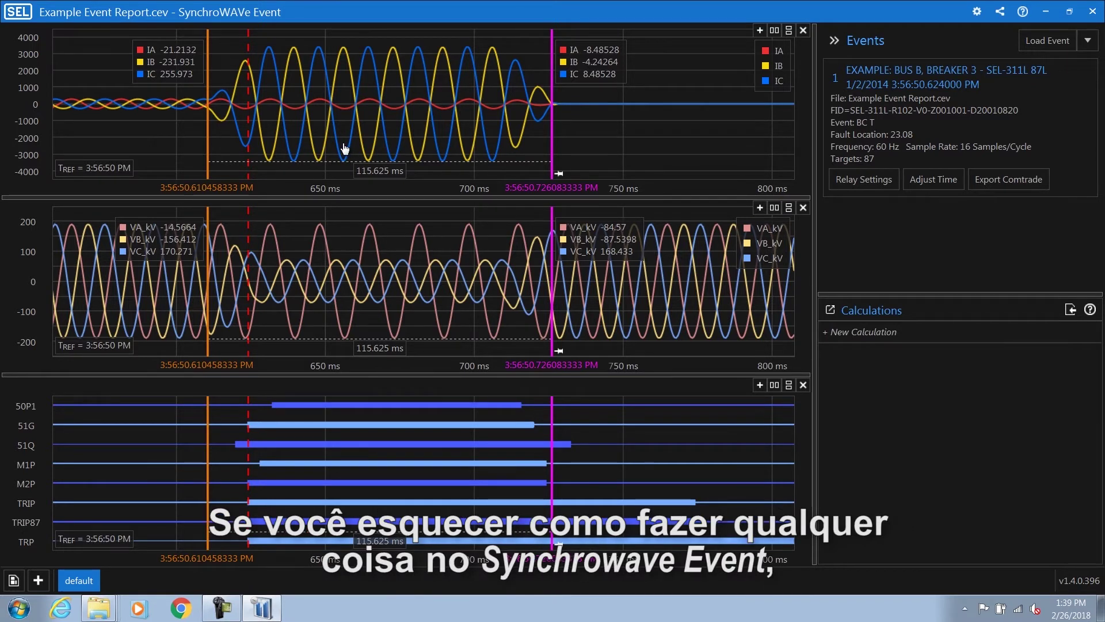
right_click(271, 71)
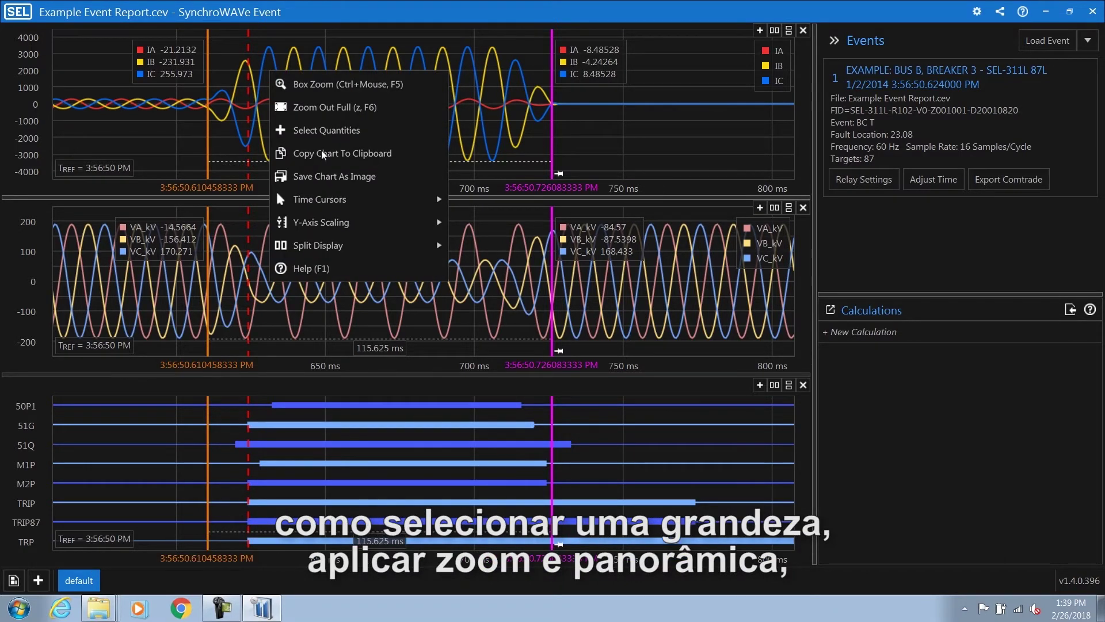
click(228, 134)
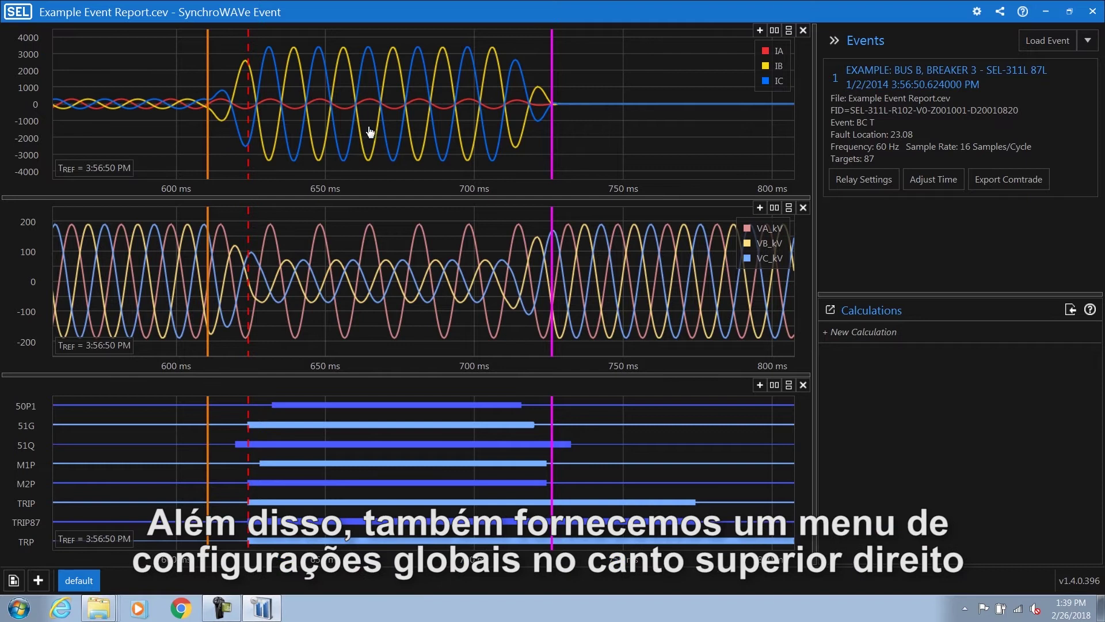
click(977, 13)
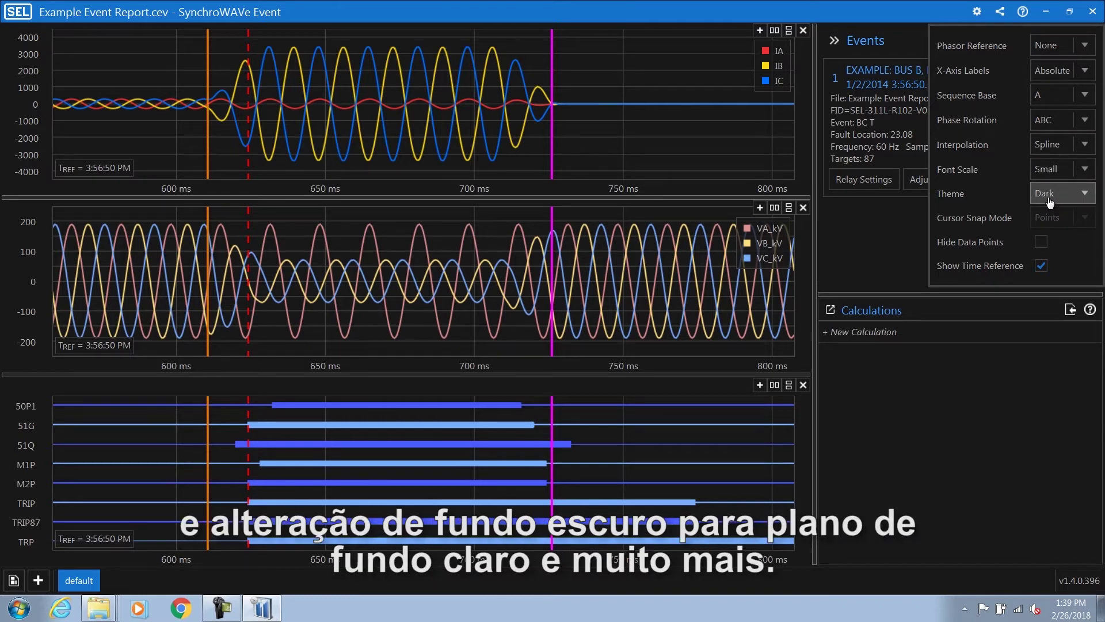
click(608, 78)
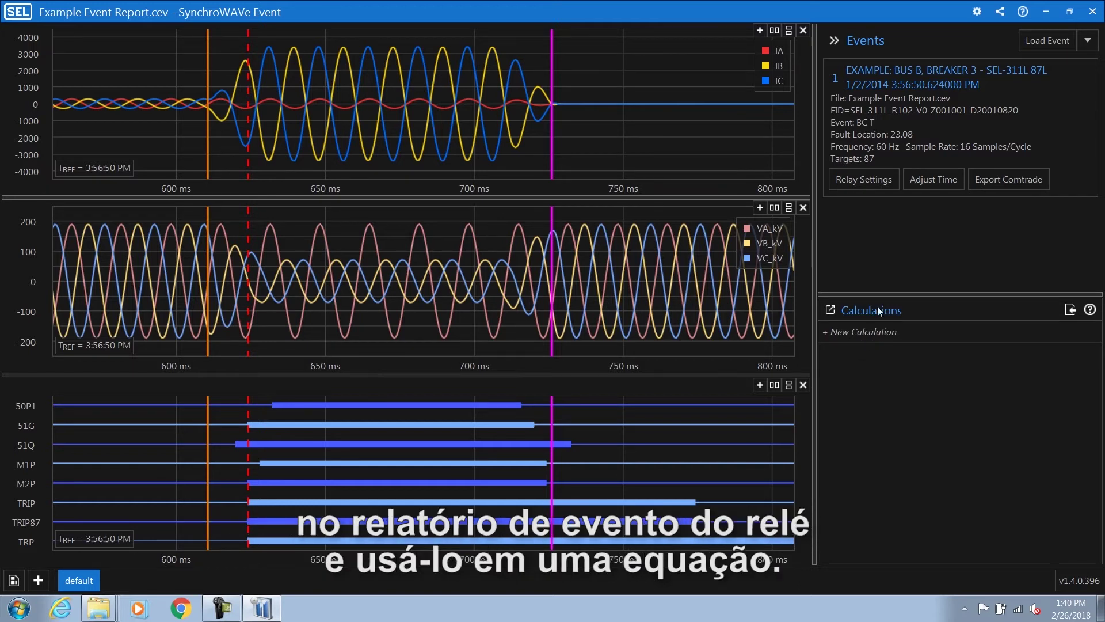
Add a new calculation 'IABC = IA + IB + IC' in the Calculations panel
click(854, 333)
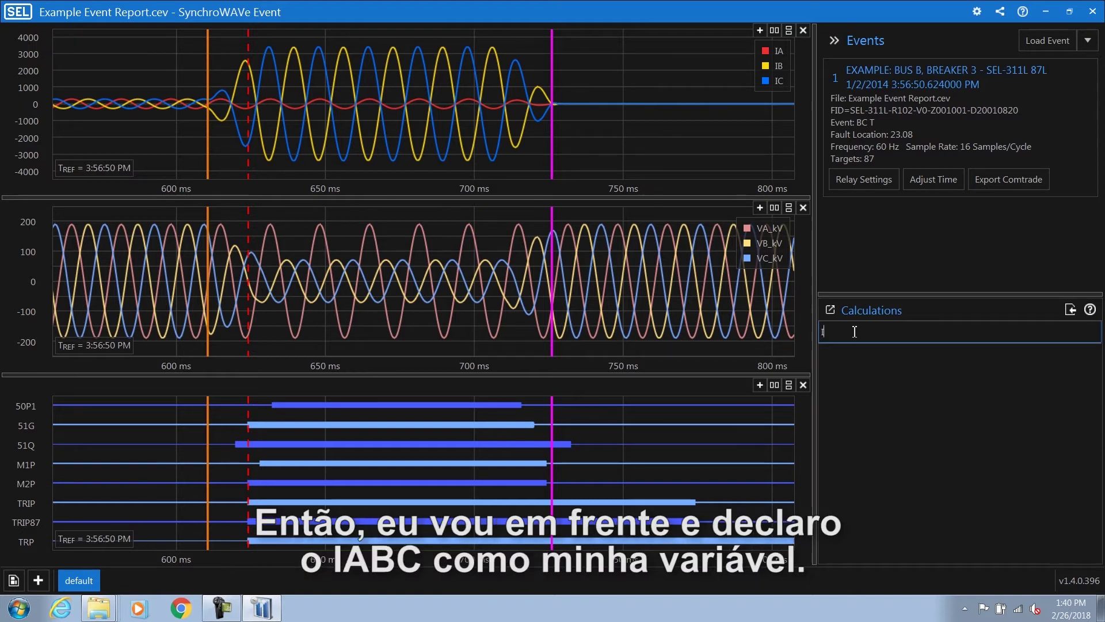
text(IABC = )
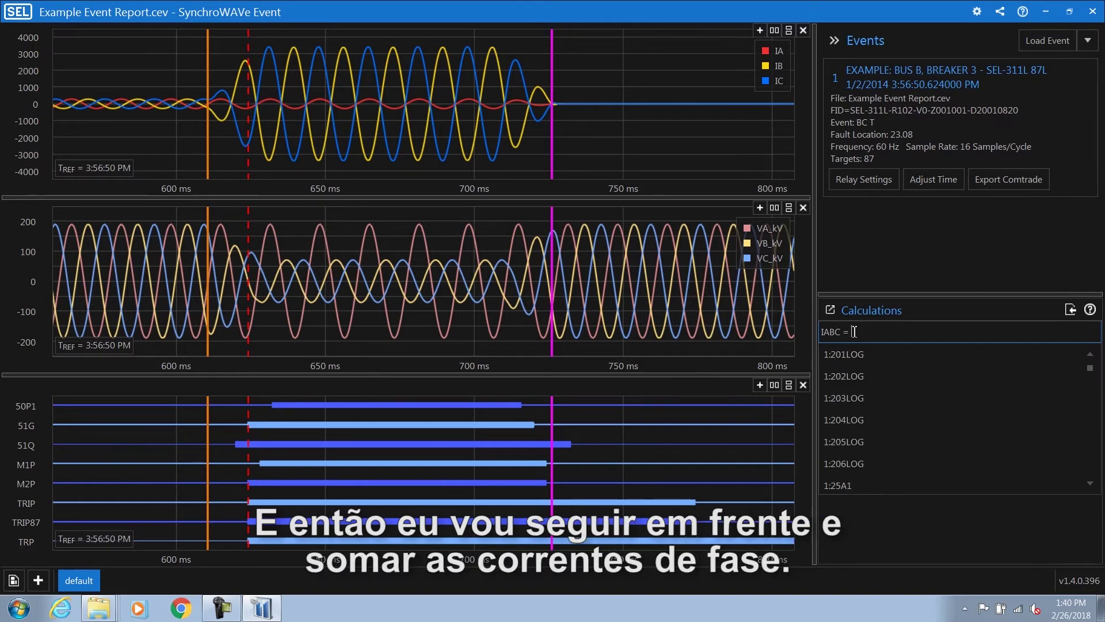
text(IA)
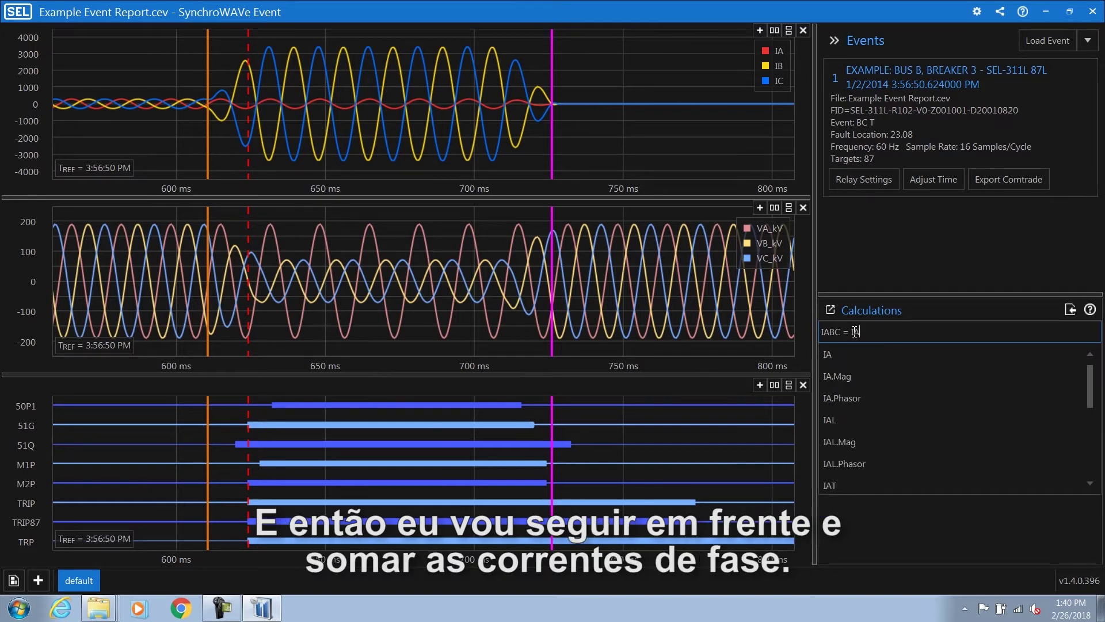
text( + I)
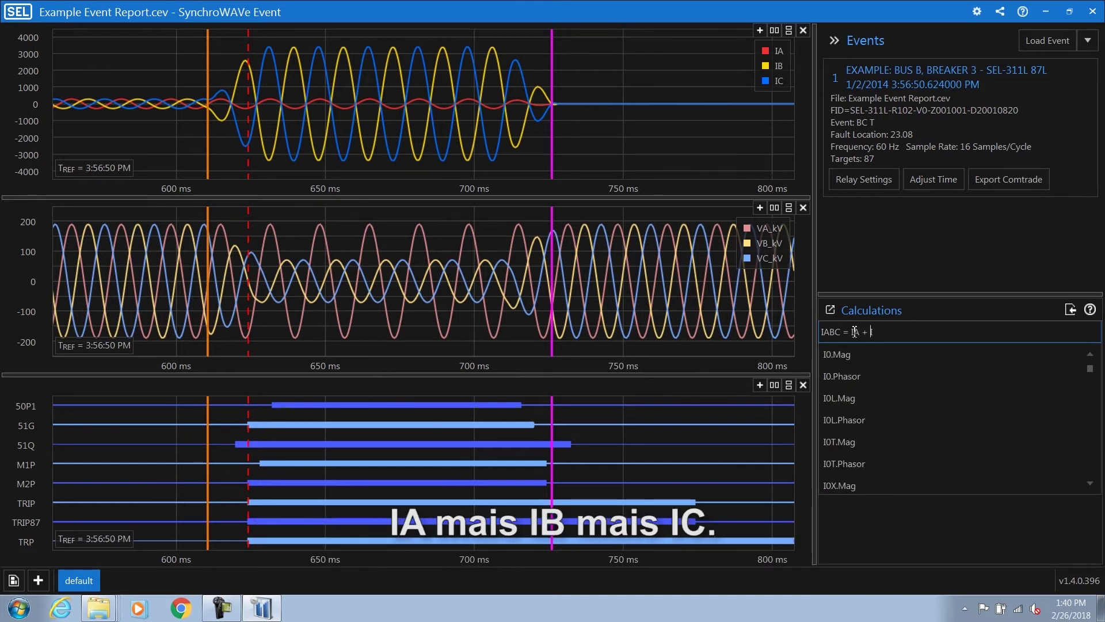
text(B + IC)
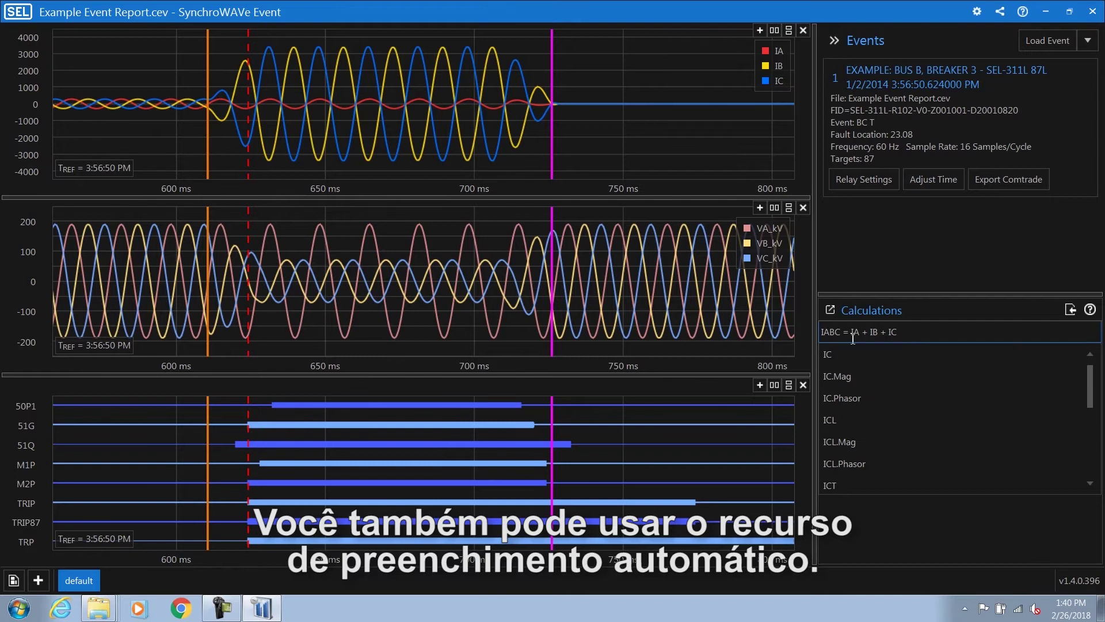
key(Return)
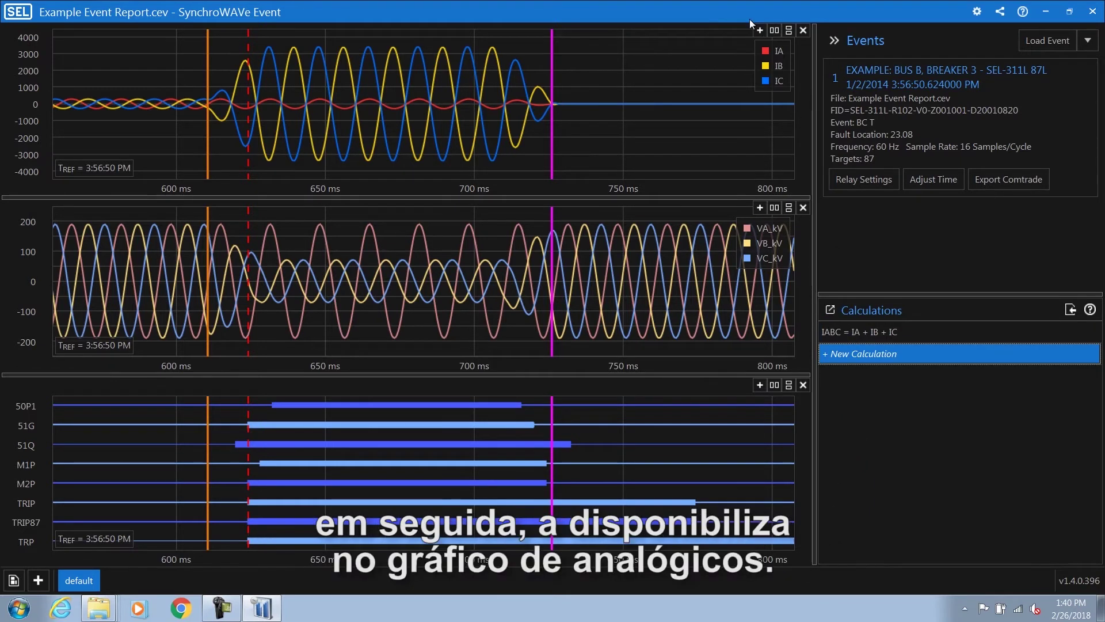
Add IABC to the current chart and colour its trace Bright Blue
click(764, 33)
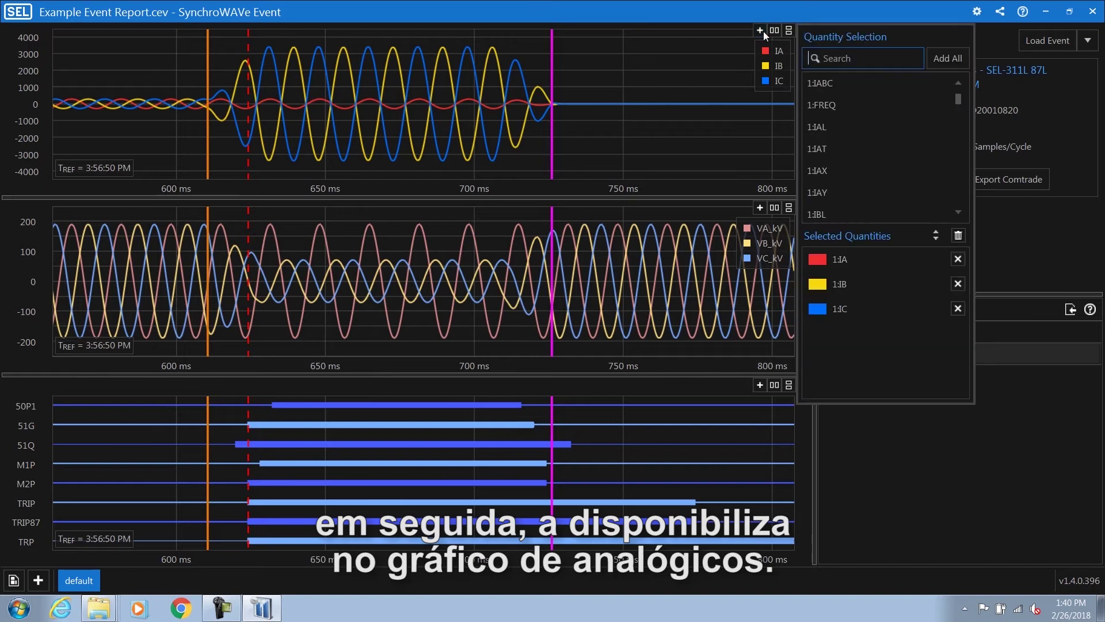
click(835, 83)
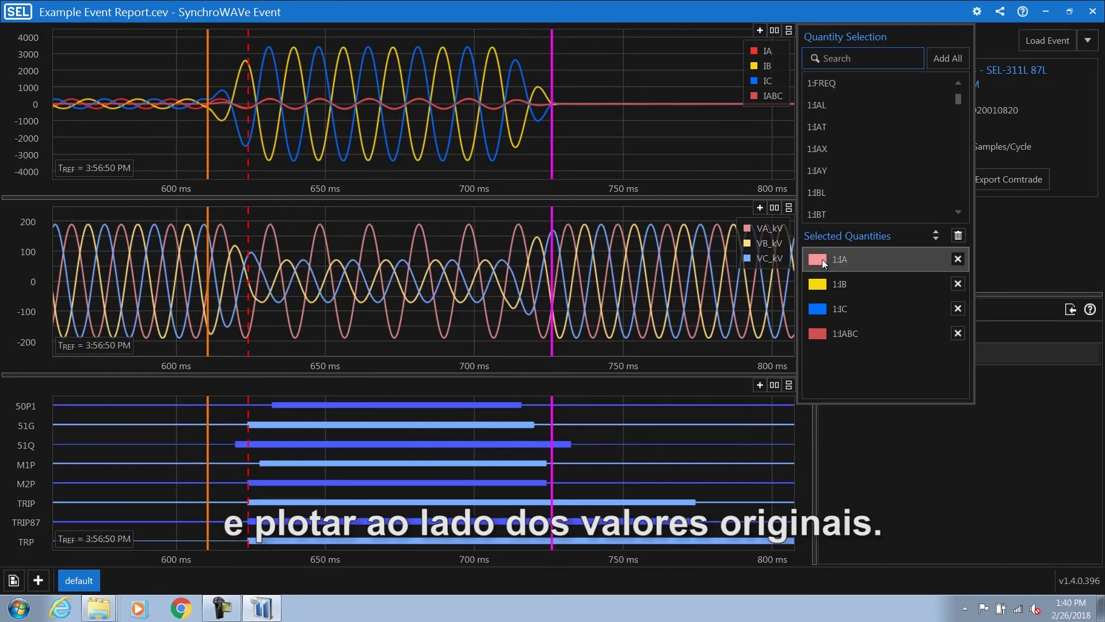
click(818, 337)
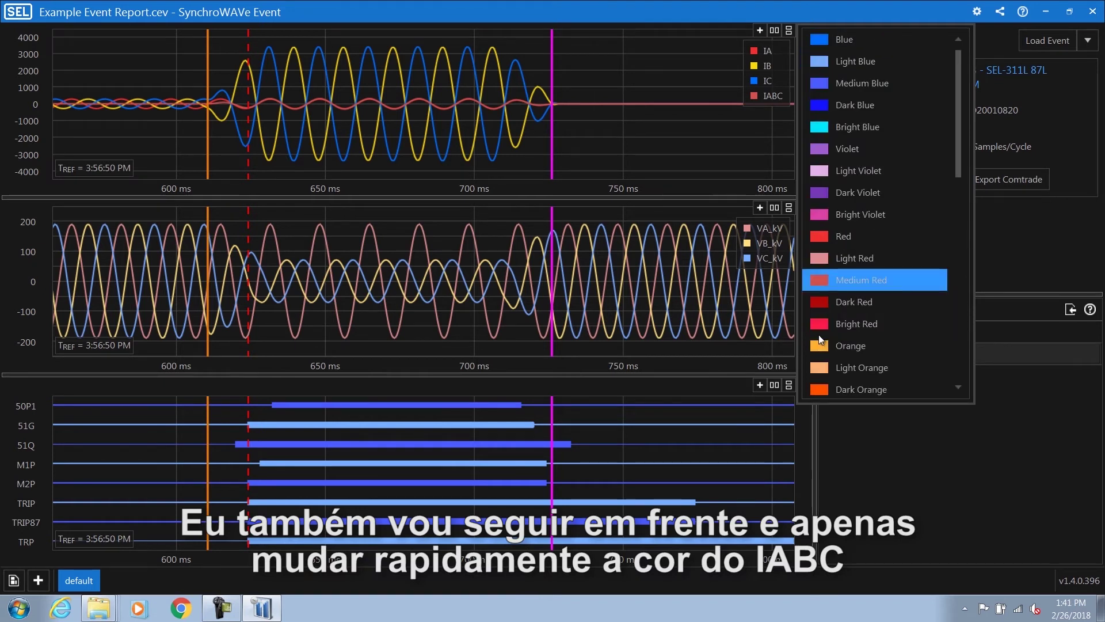
click(852, 128)
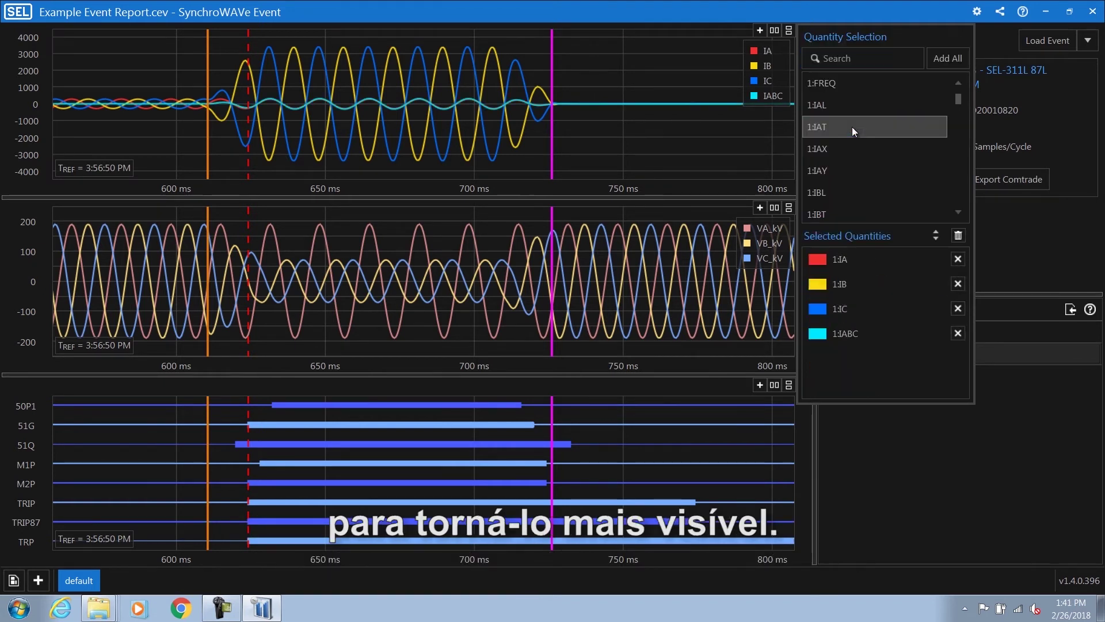
click(576, 133)
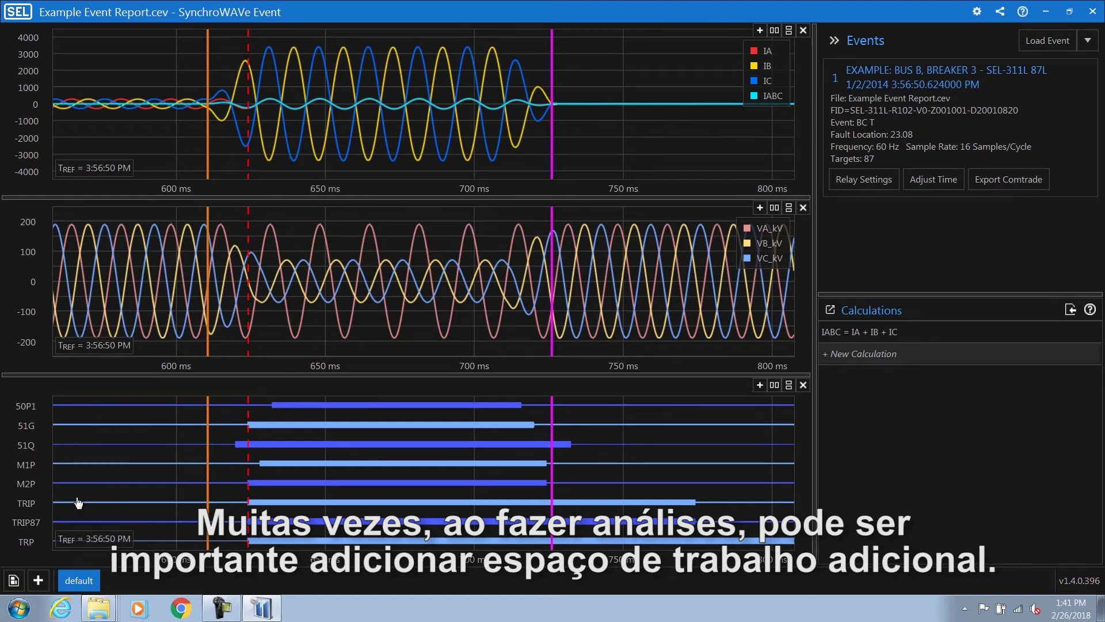
Clone the current view into a new view named 'Phasors'
click(36, 582)
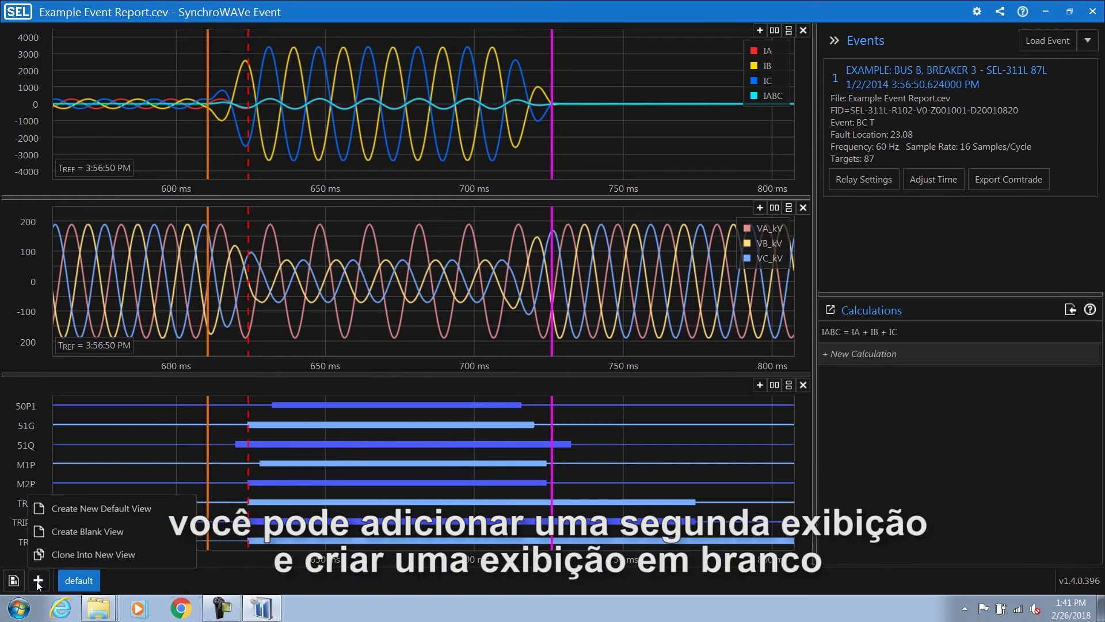
click(70, 551)
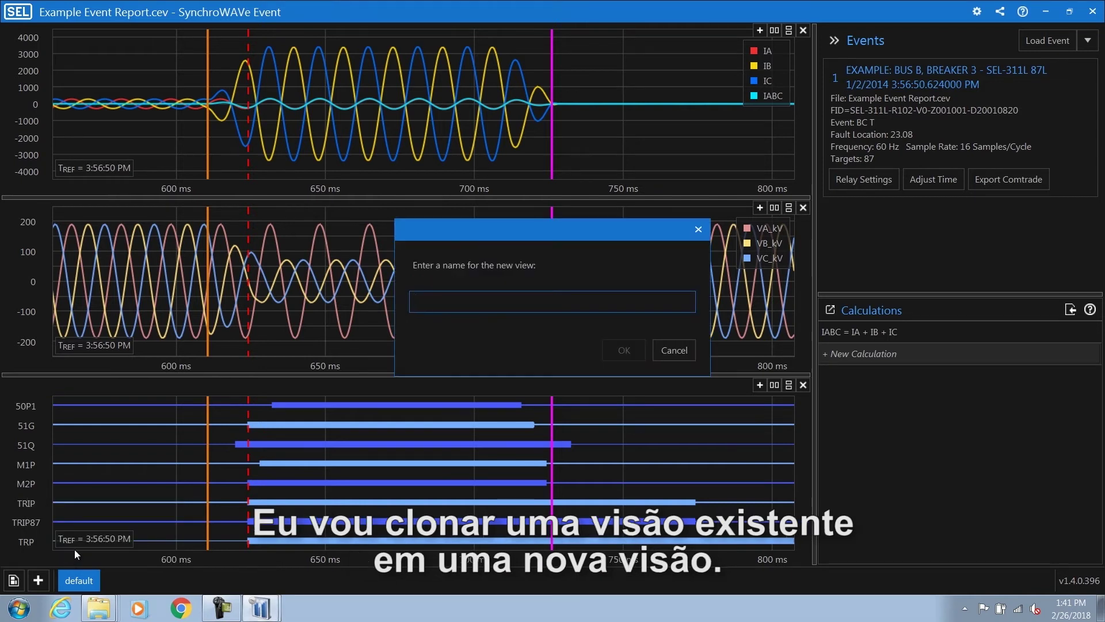
text(Phasors)
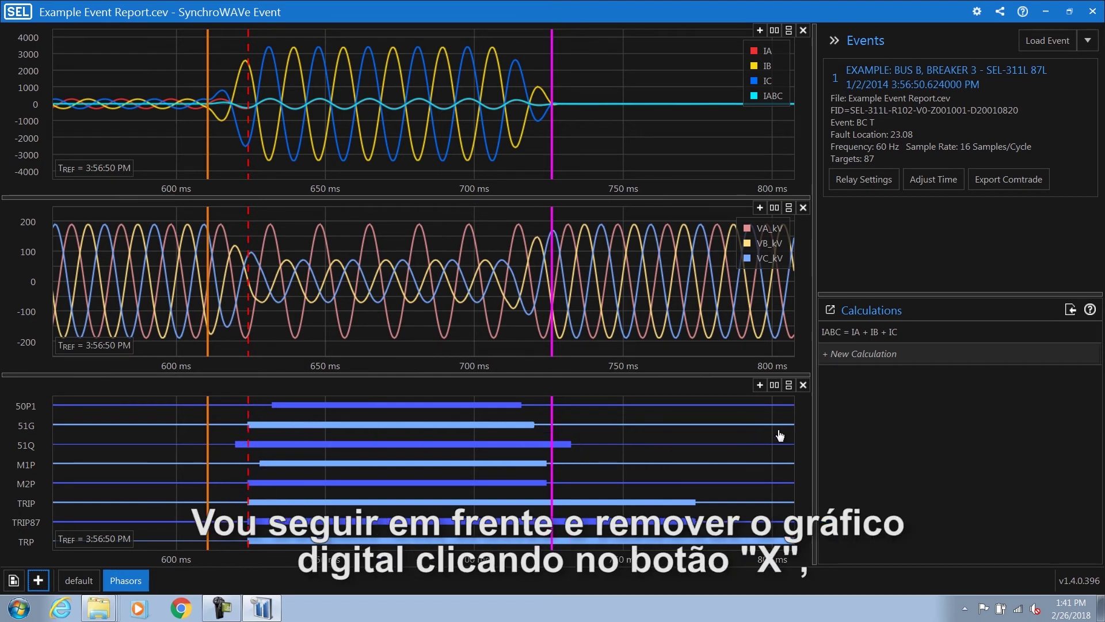
Remove the digital and voltage charts, then split the current chart to add a new pane
click(803, 384)
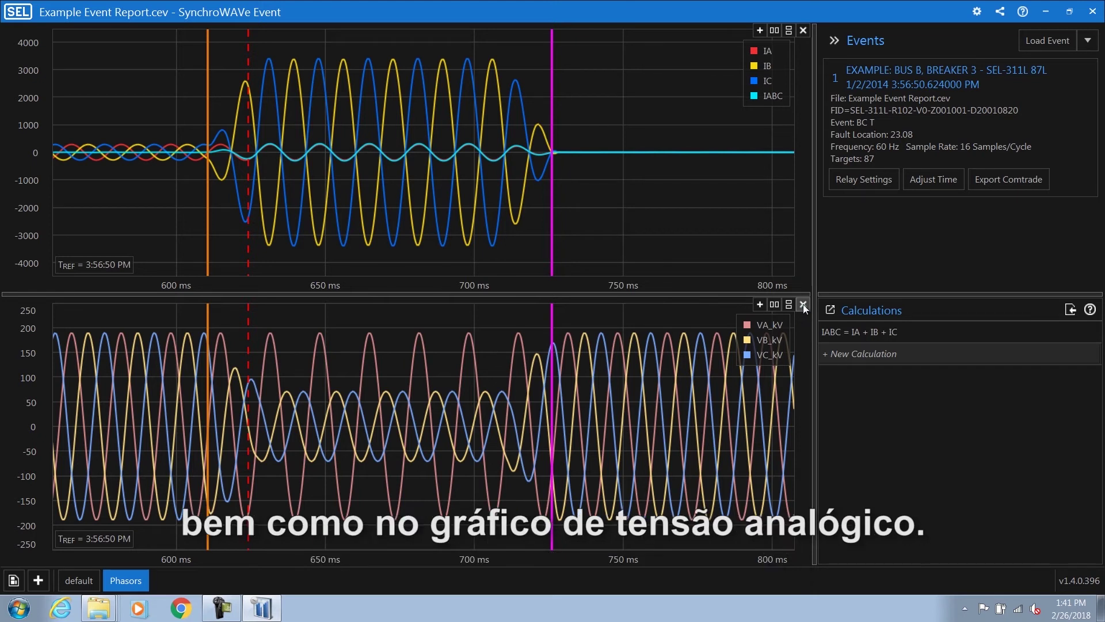
click(803, 304)
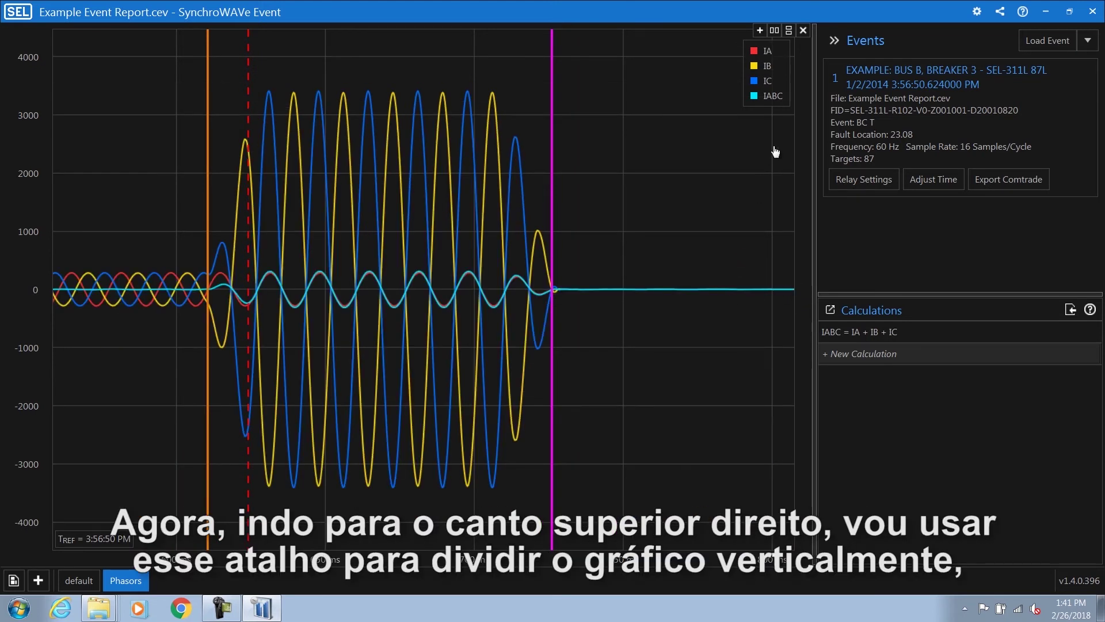
click(789, 30)
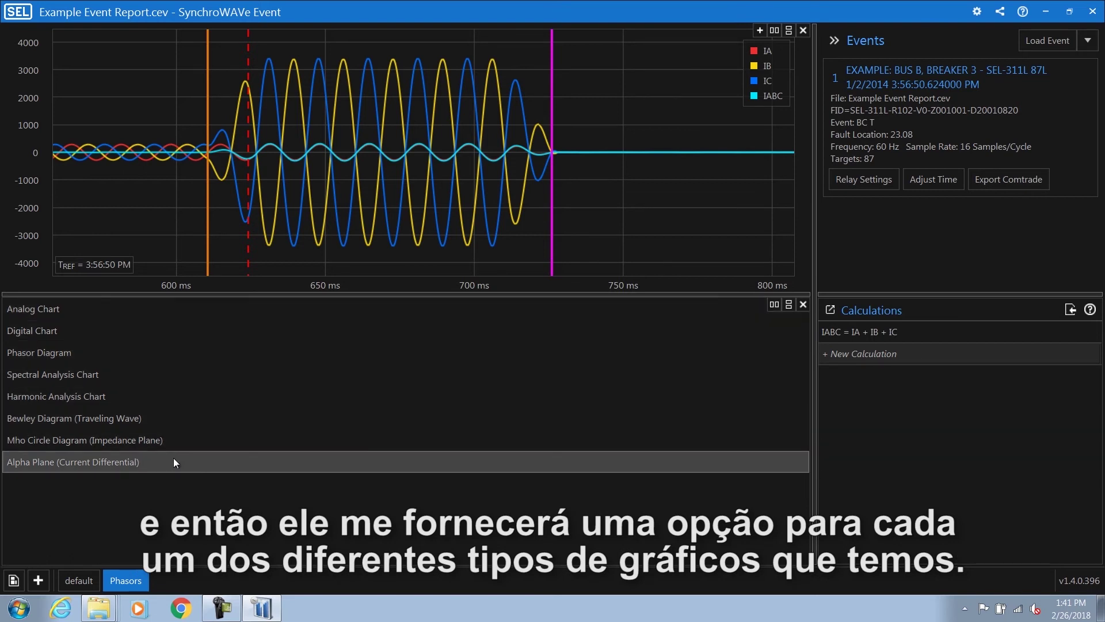
Make the new pane a Phasor Diagram plotting IA.Phasor, IB.Phasor and IC.Phasor
click(141, 356)
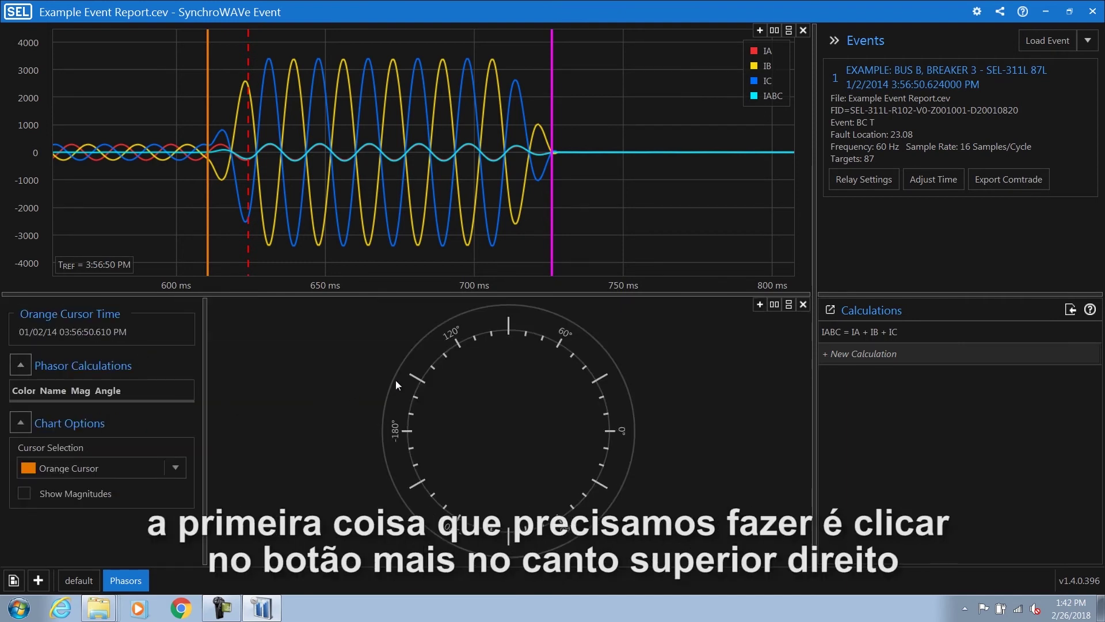
click(759, 304)
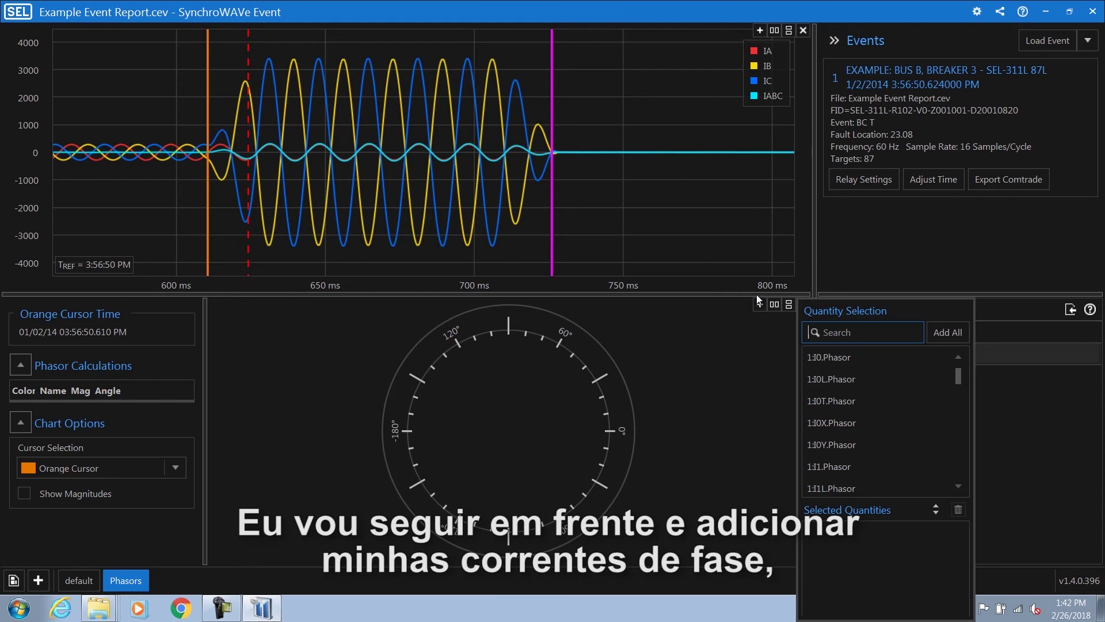
text(IA)
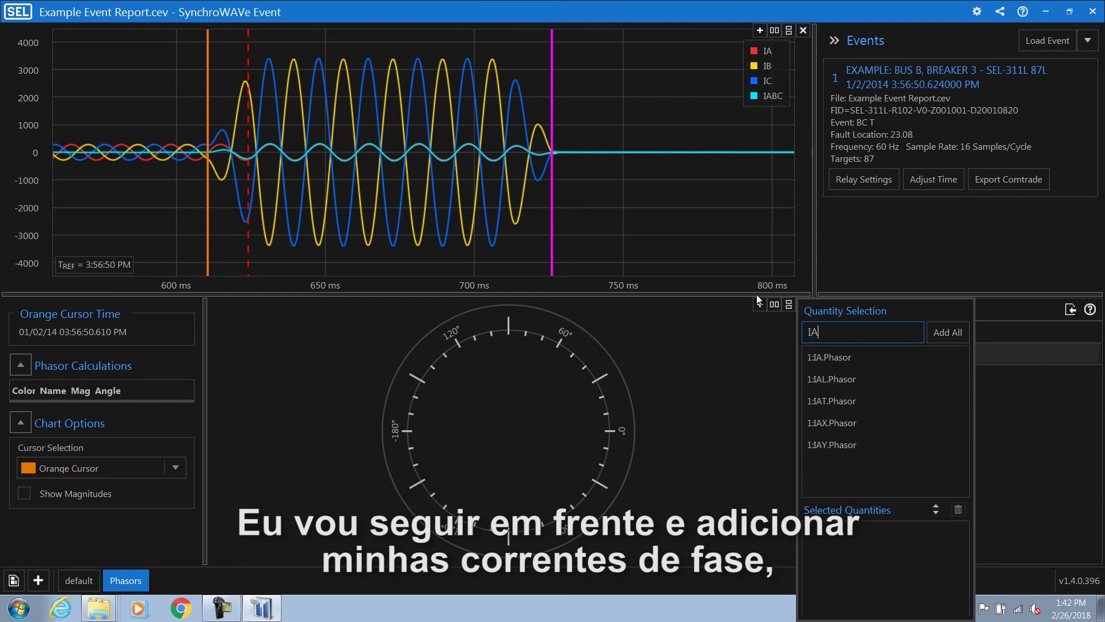
click(812, 358)
key(BackSpace)
text(B)
click(811, 357)
key(BackSpace)
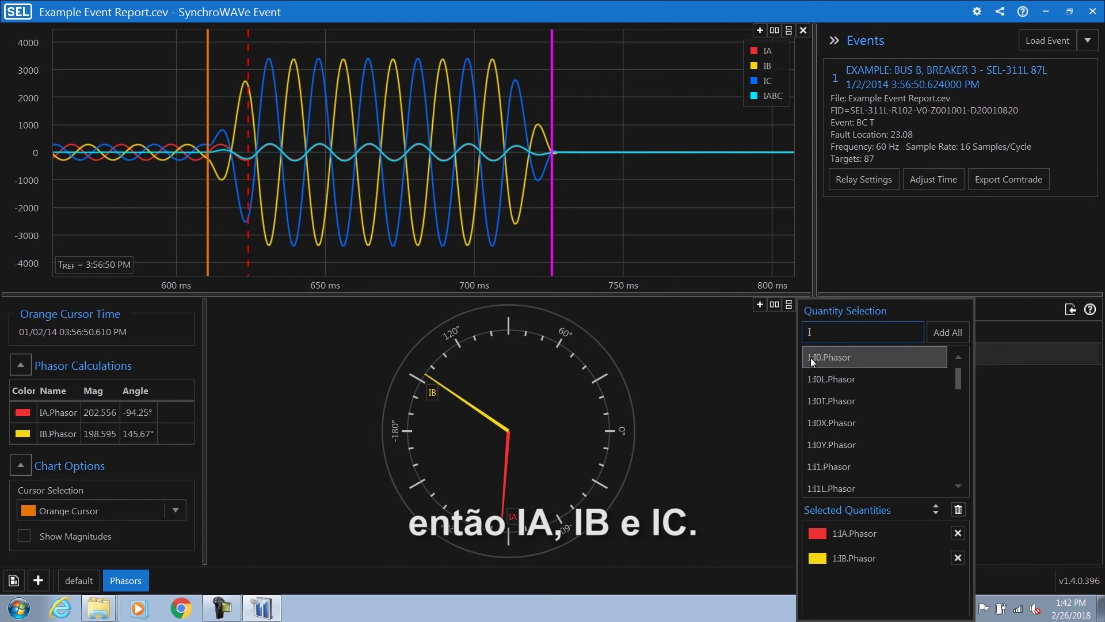
text(C)
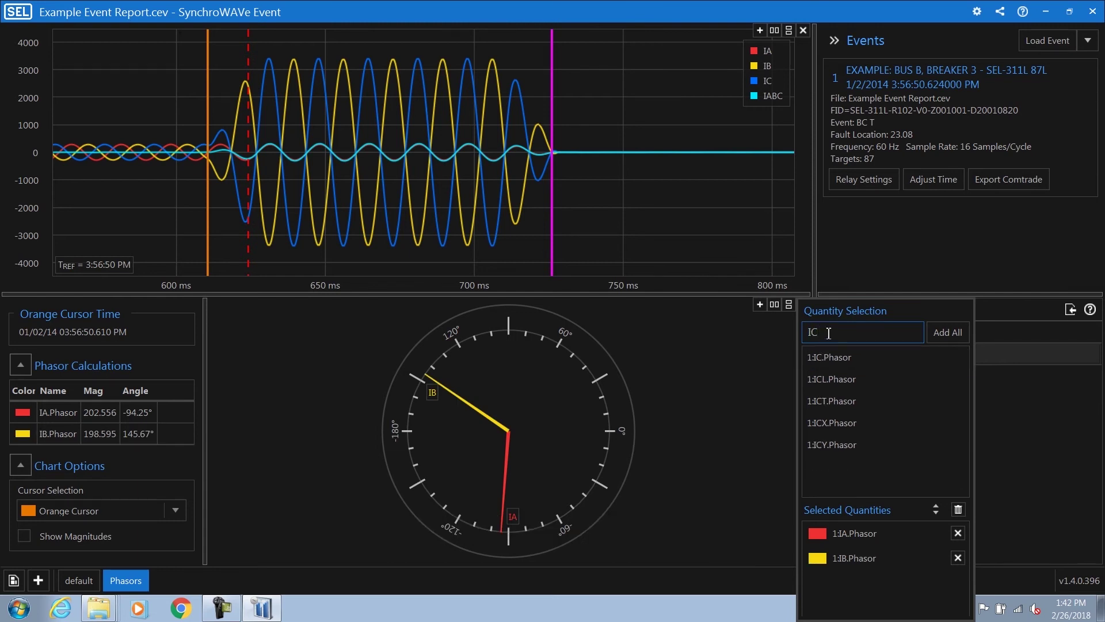
click(811, 357)
click(692, 371)
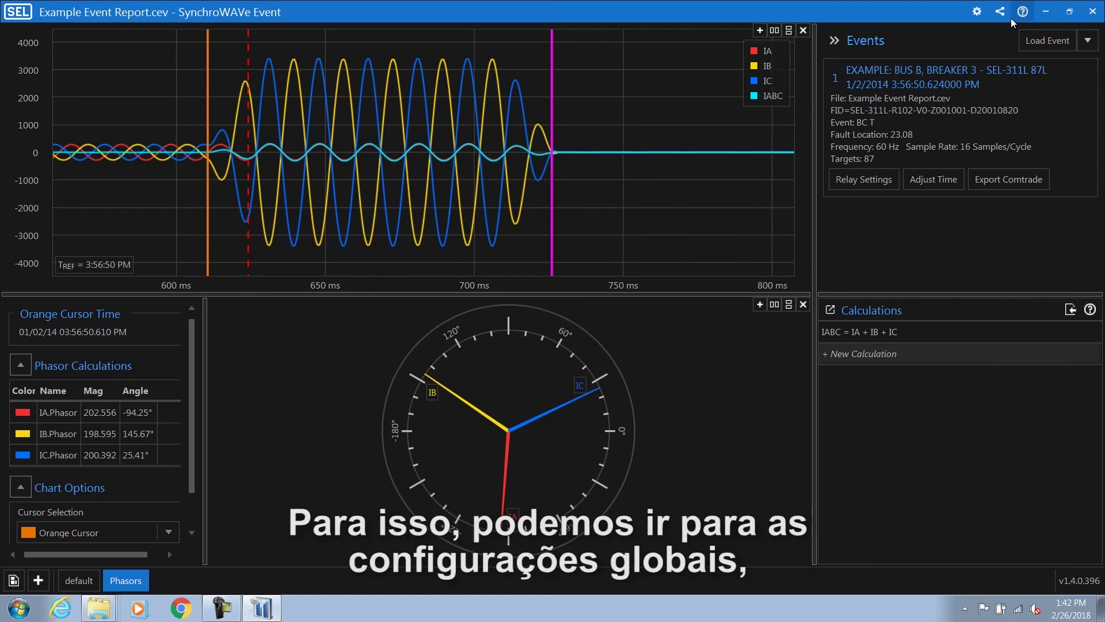
Set the Phasor Reference to 1:VA_kV.Phasor and drag the orange cursor later into the fault
click(979, 12)
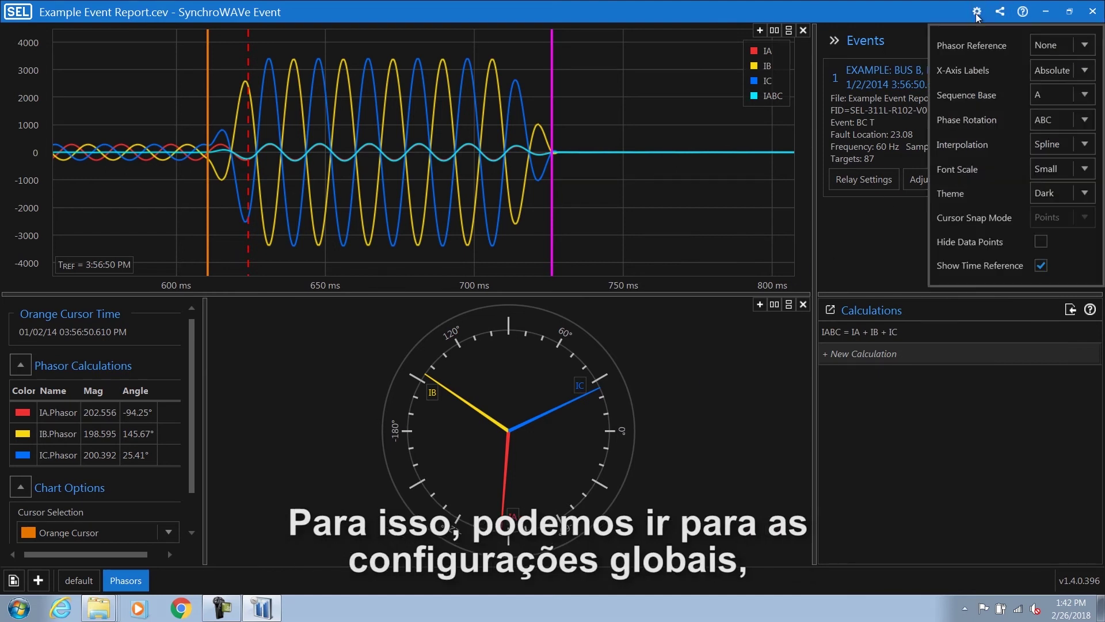
click(1085, 46)
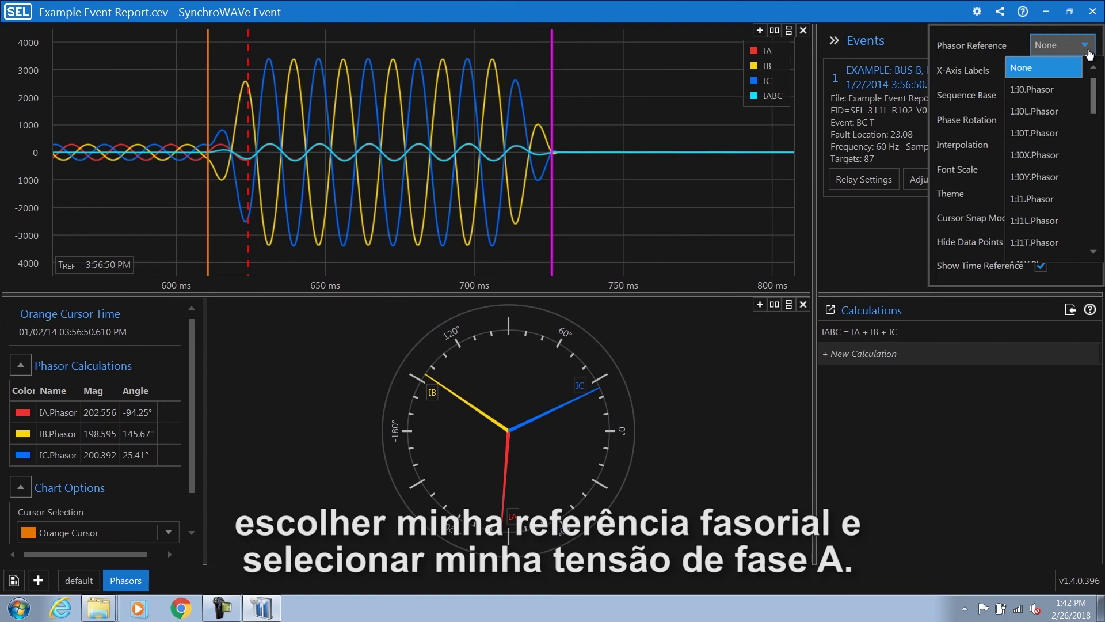
scroll(1053, 130, down, 7)
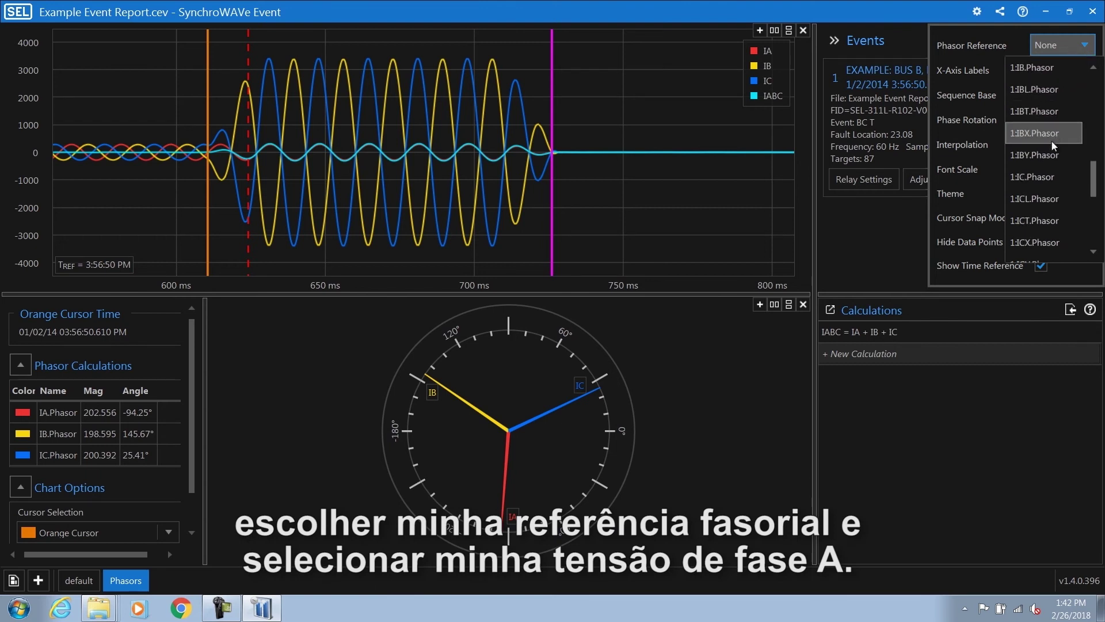
scroll(1052, 173, down, 5)
click(1051, 222)
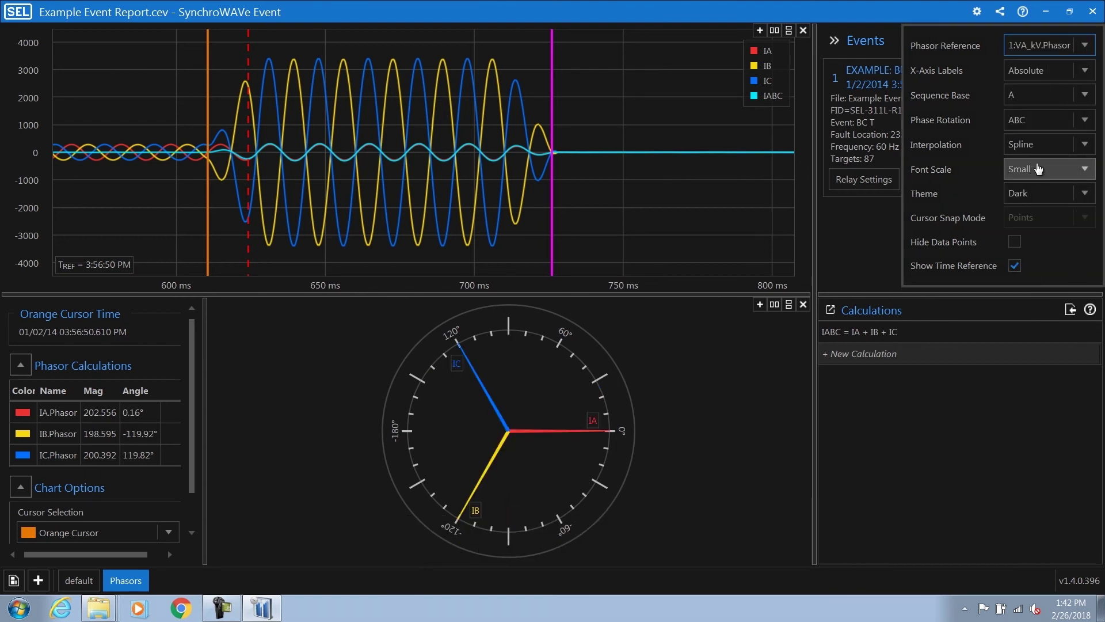
click(209, 189)
drag(208, 189, 369, 193)
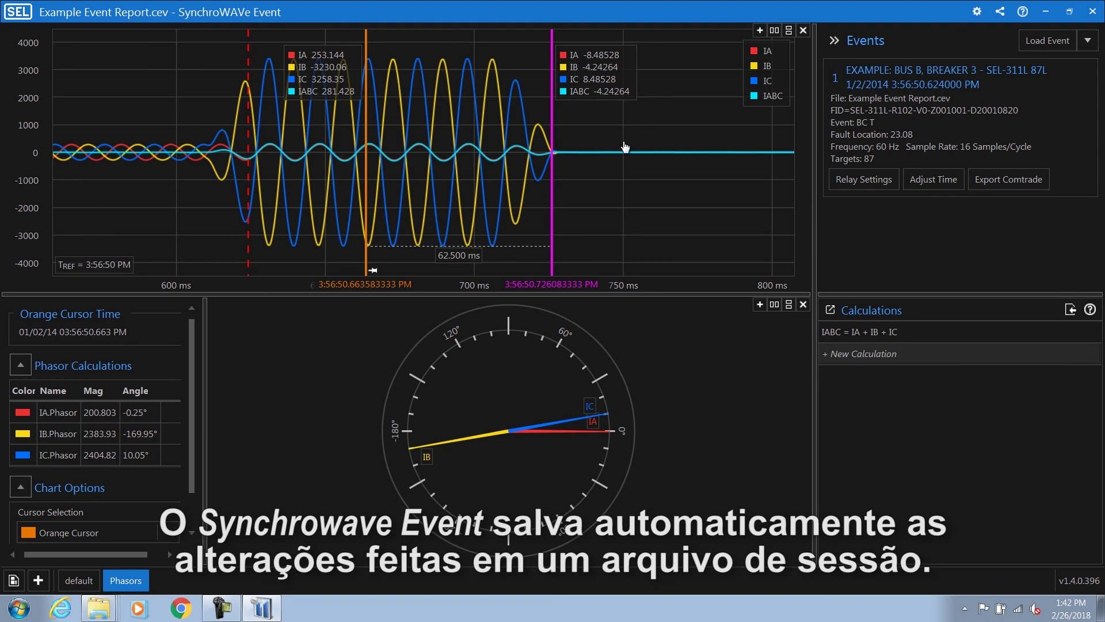
Close and reopen Example Event Report.cev with its saved Phasors view, then show template options
click(1093, 11)
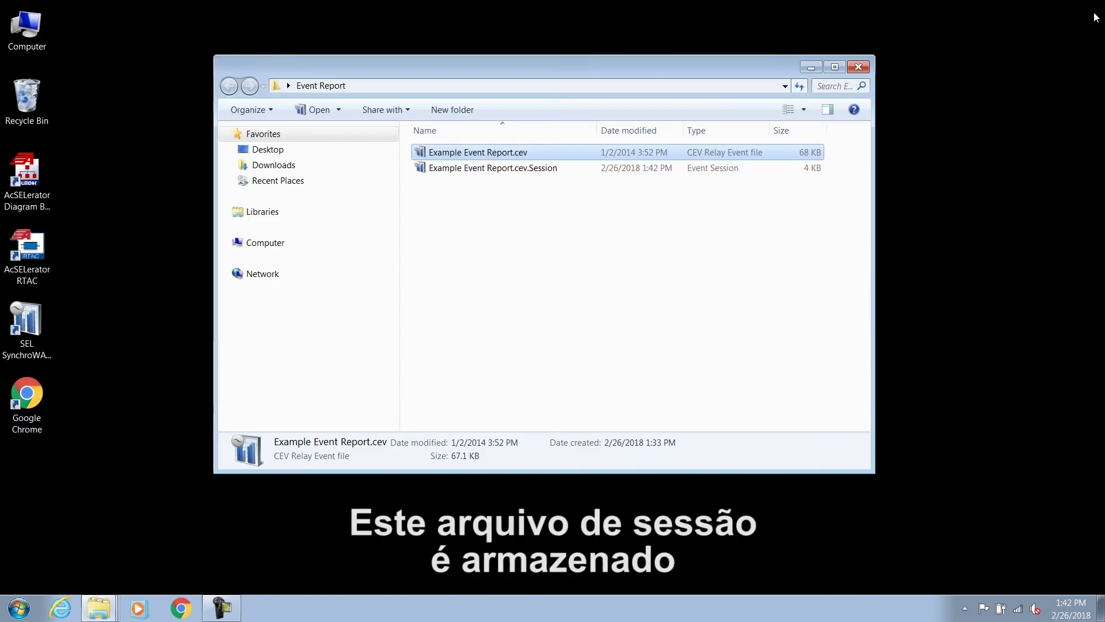
double_click(476, 159)
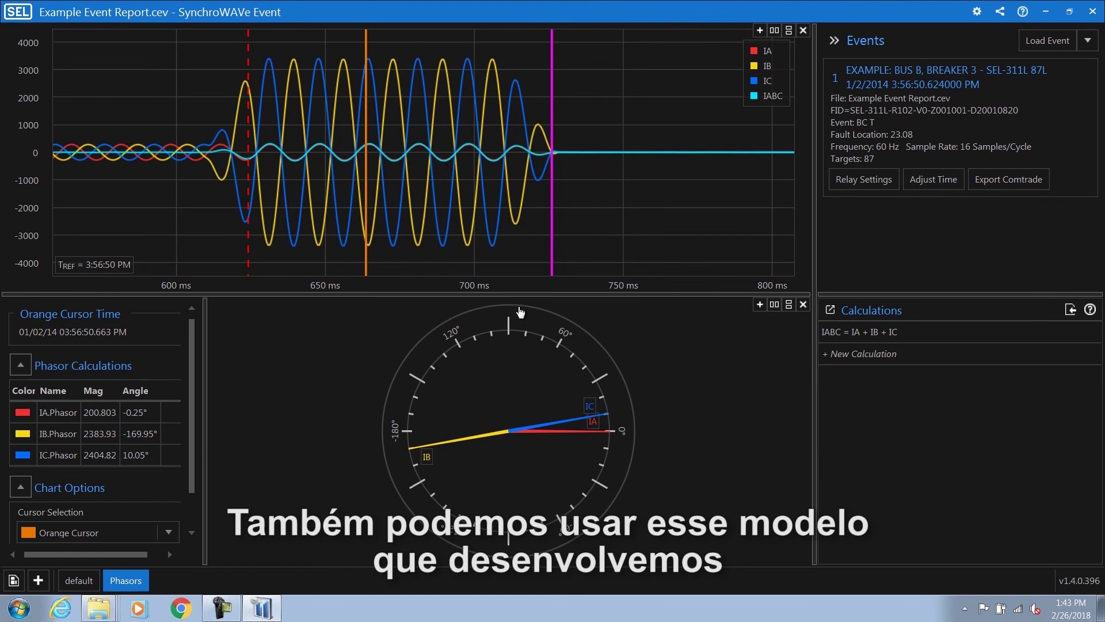
click(13, 581)
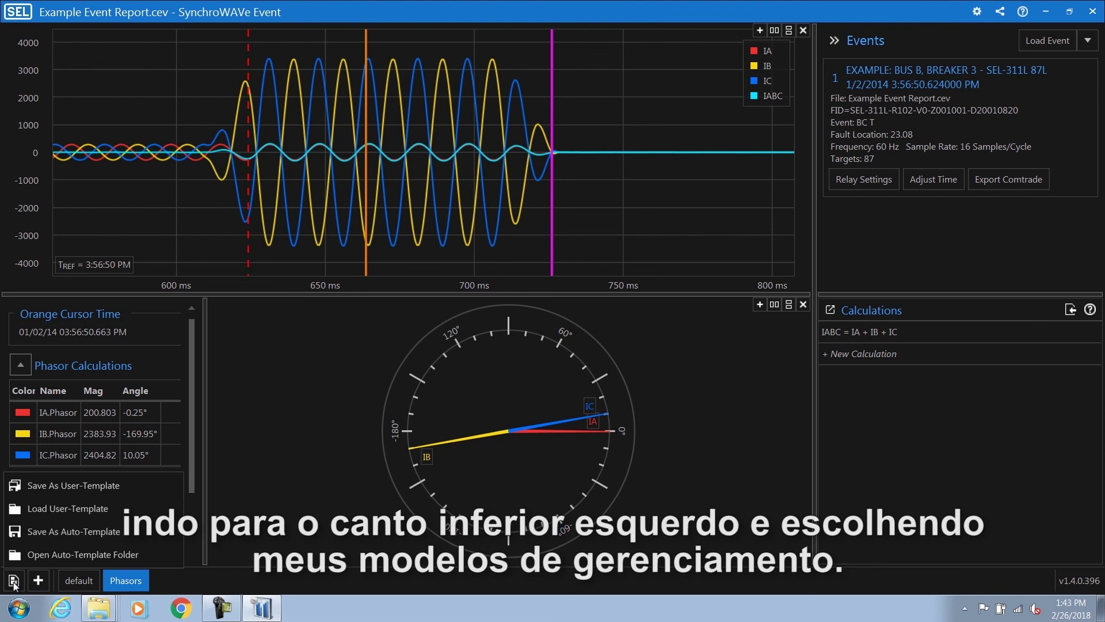